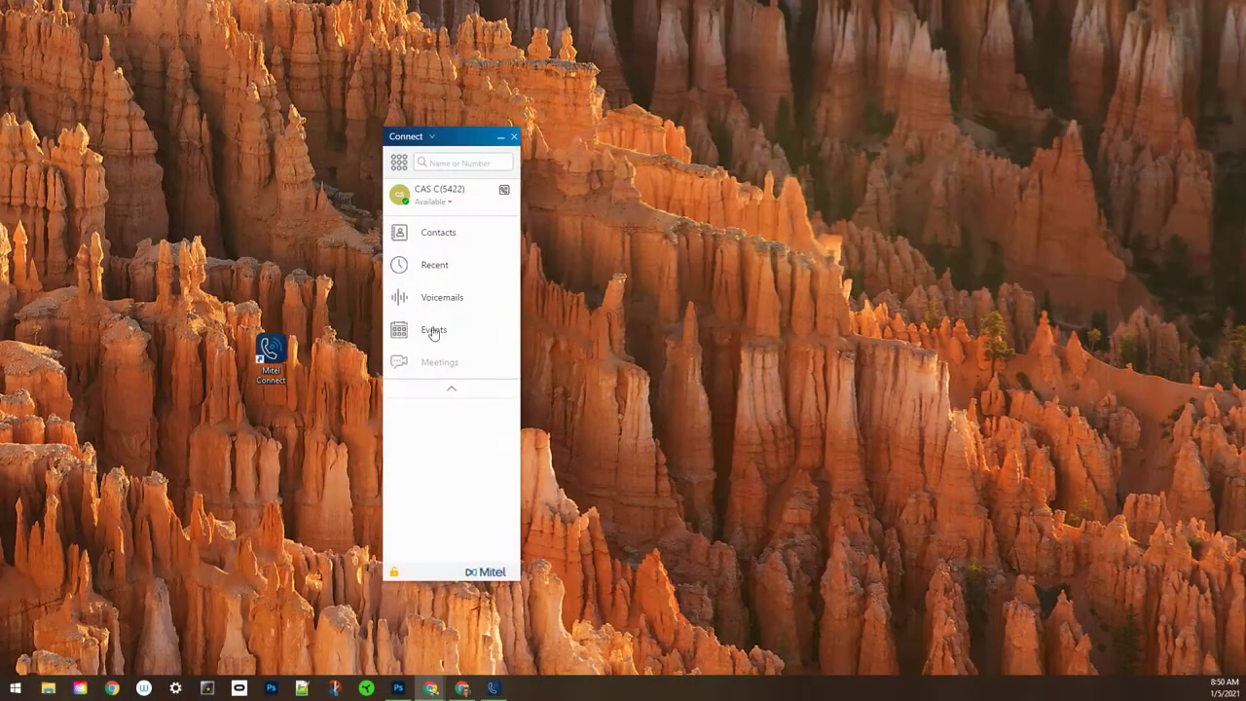
# - Open the contacts and review the voicemail and call history of the third contact in Favorites
pyautogui.click(443, 234)
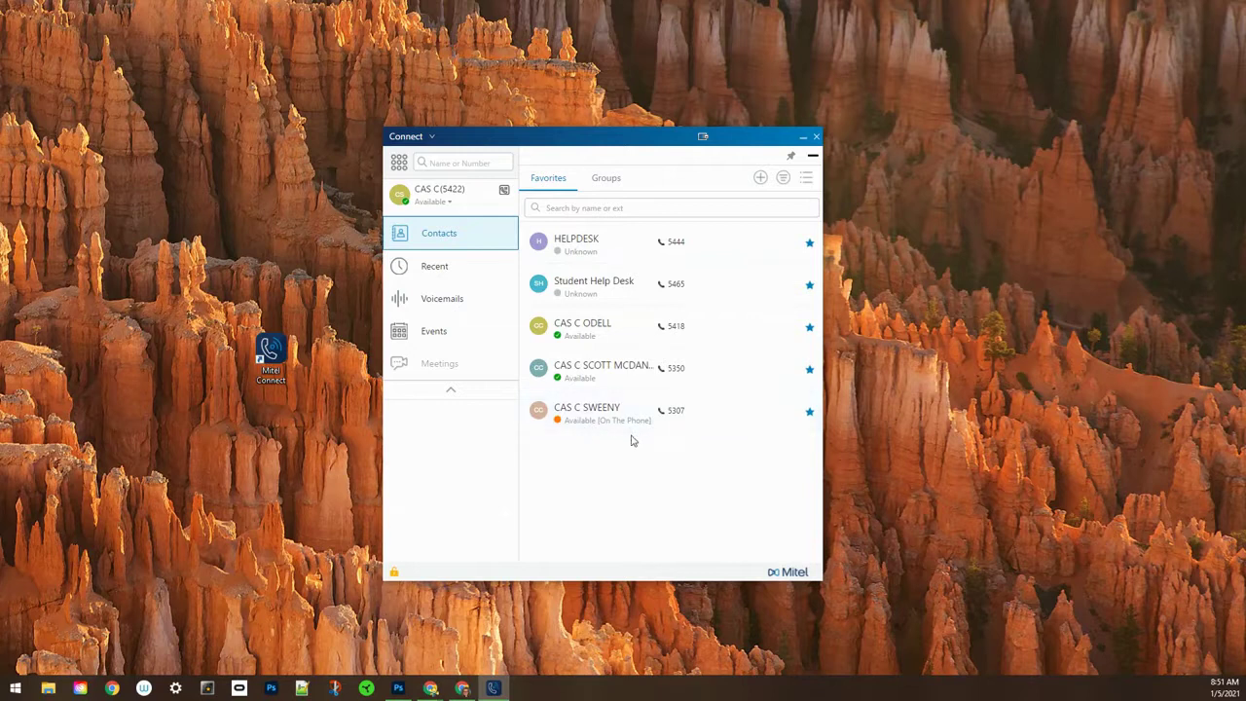
pyautogui.click(598, 332)
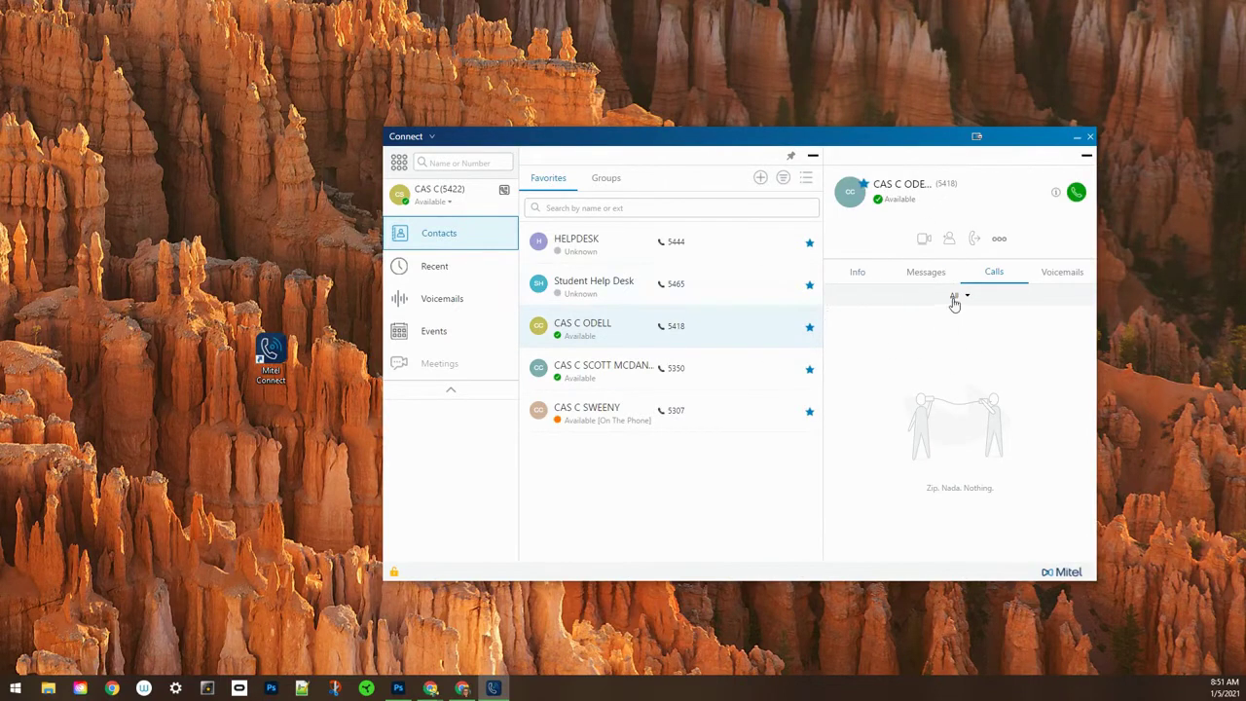
pyautogui.click(1058, 271)
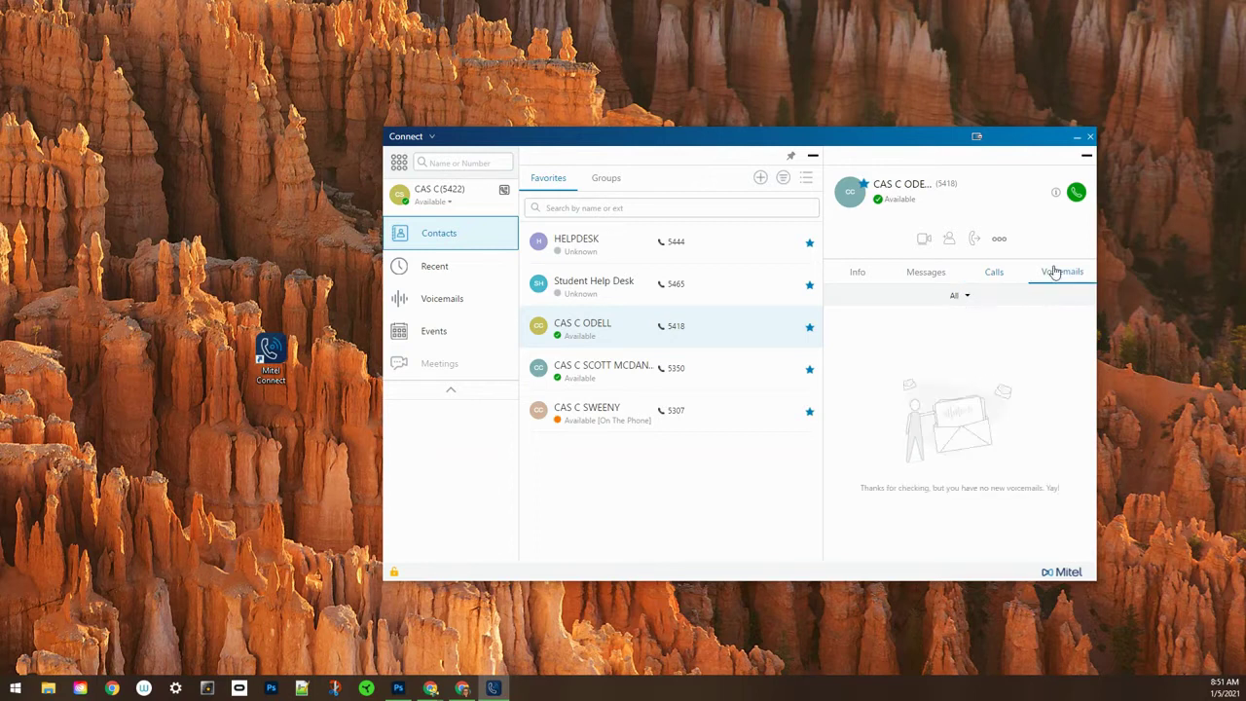
pyautogui.click(982, 275)
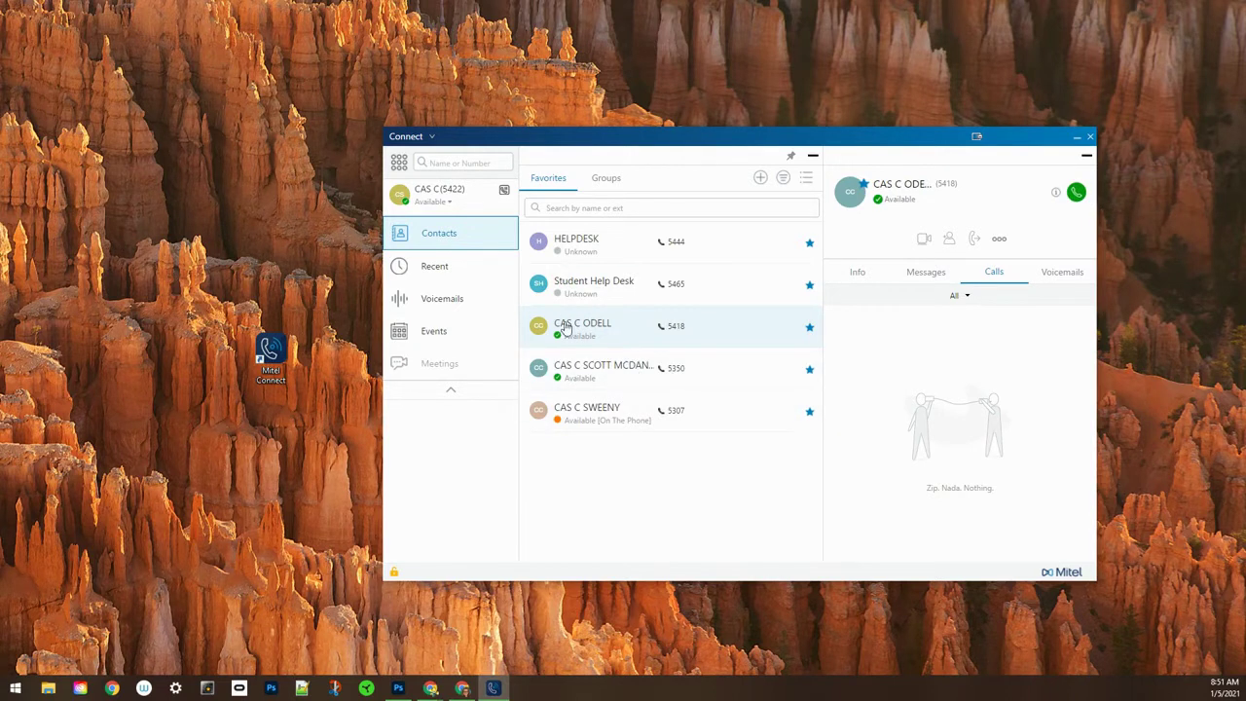
# - View the contact groups without the contact details, collapsing and re-expanding the Technology and Helpdesk groups
pyautogui.click(606, 180)
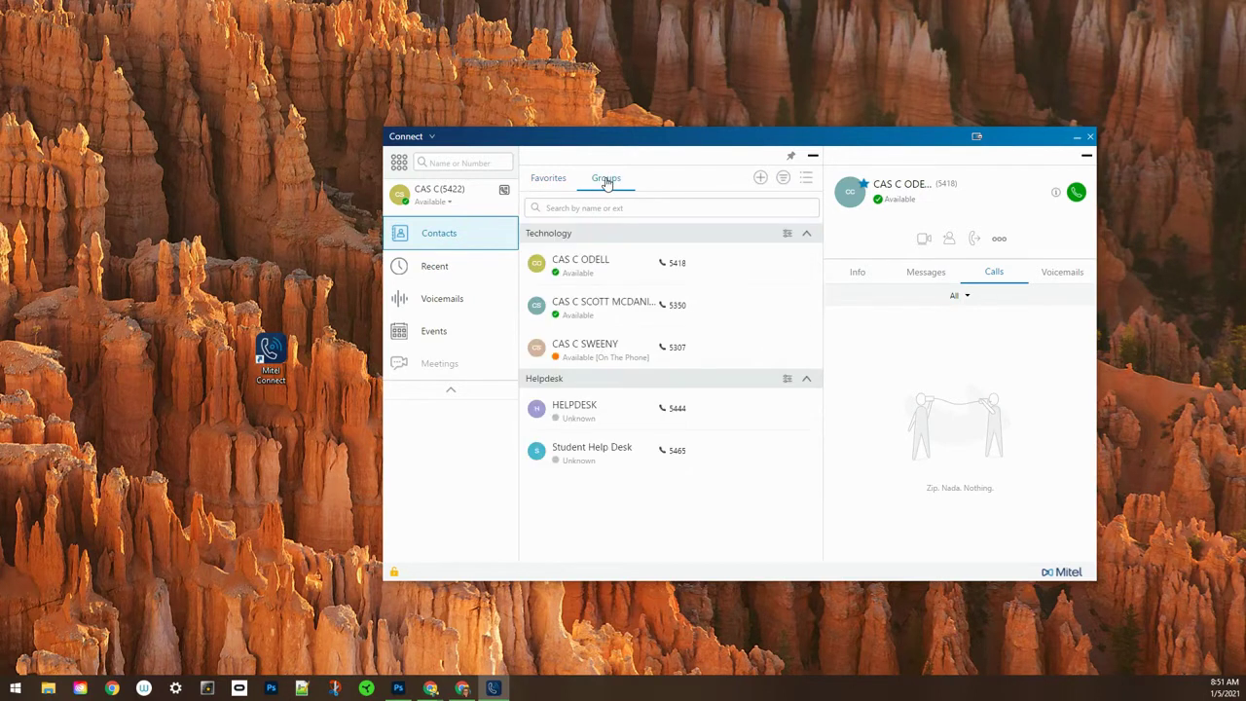
pyautogui.click(1086, 159)
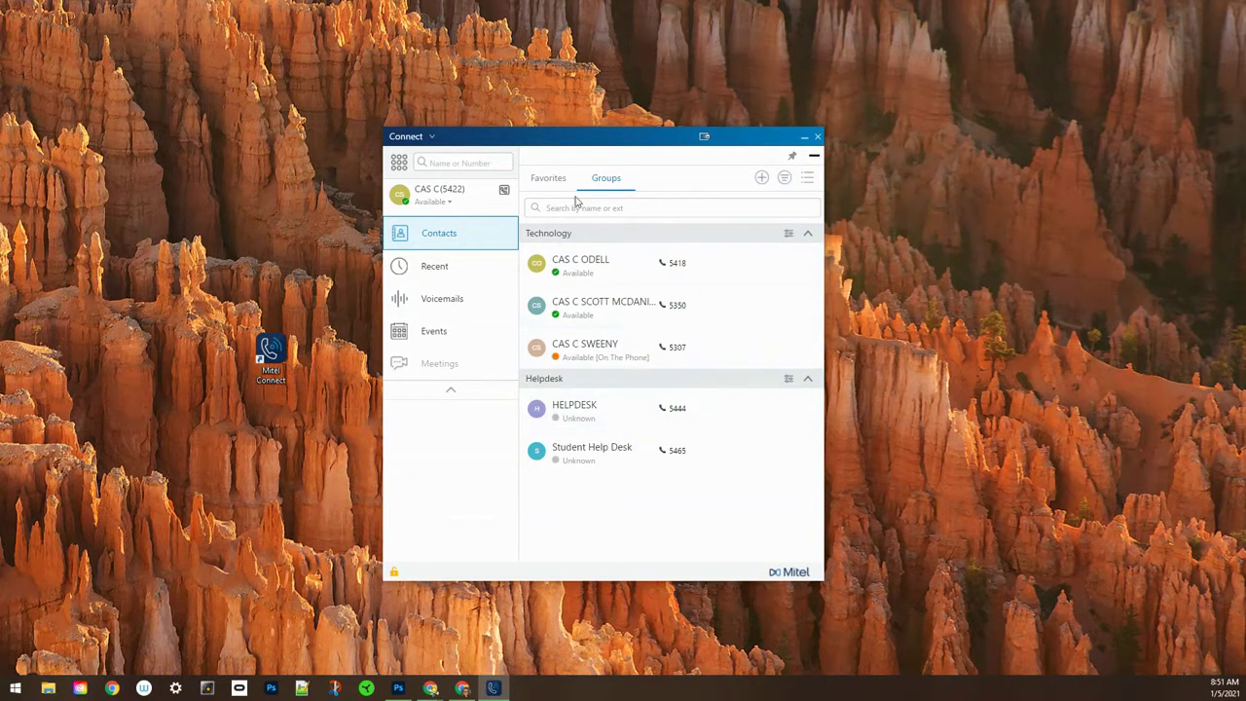
pyautogui.click(807, 235)
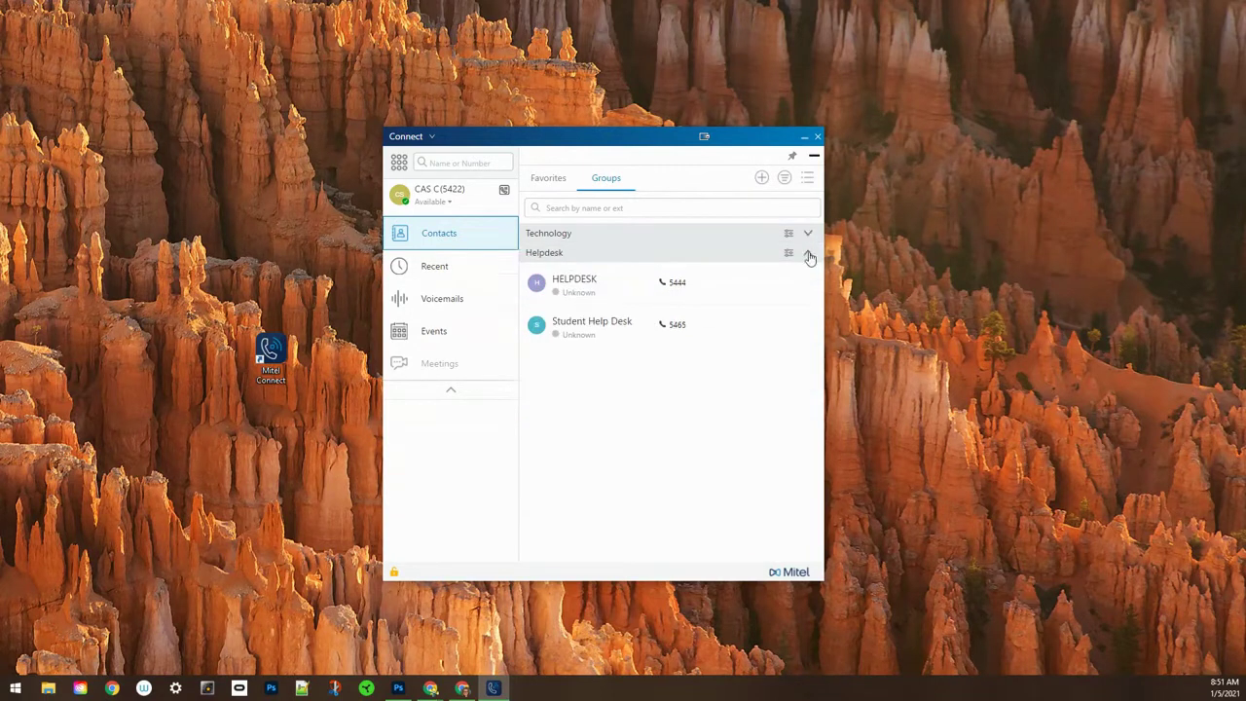
pyautogui.click(808, 254)
pyautogui.click(808, 254)
pyautogui.click(808, 233)
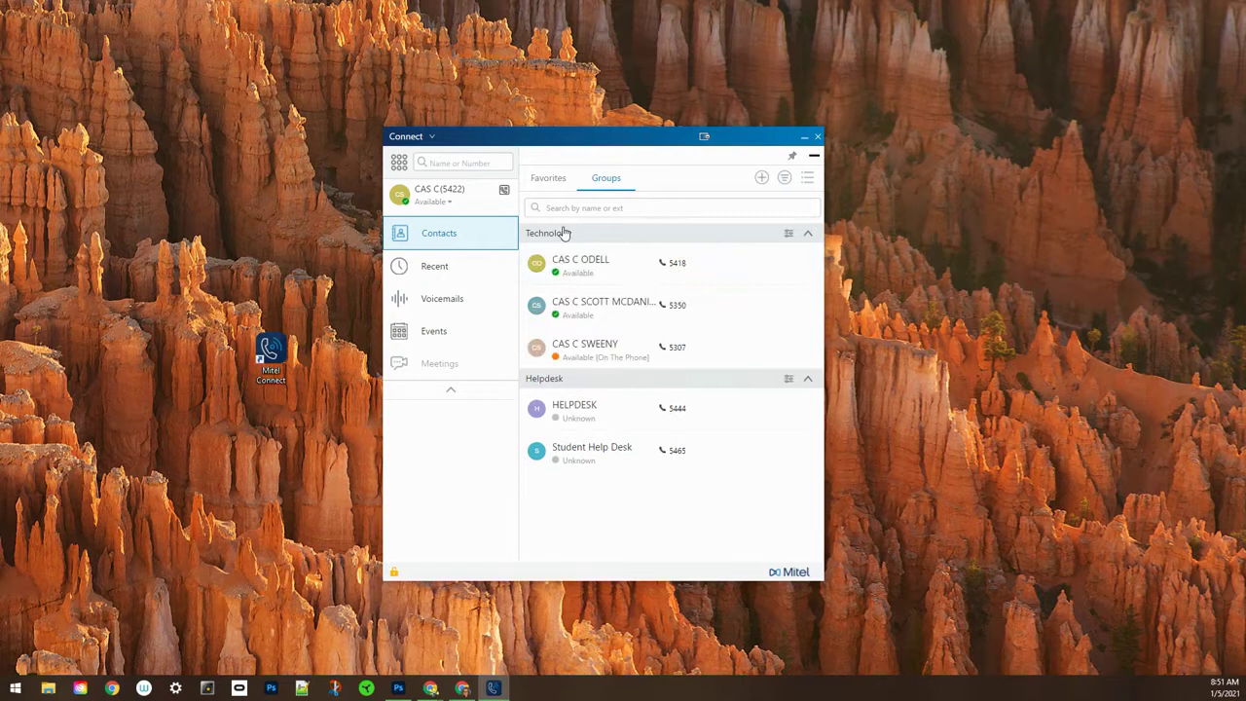
# - Reorder the contact groups by moving Helpdesk above Technology, and restore Technology to the first place
pyautogui.moveTo(569, 234); pyautogui.dragTo(550, 428)
pyautogui.moveTo(553, 380); pyautogui.dragTo(554, 244)
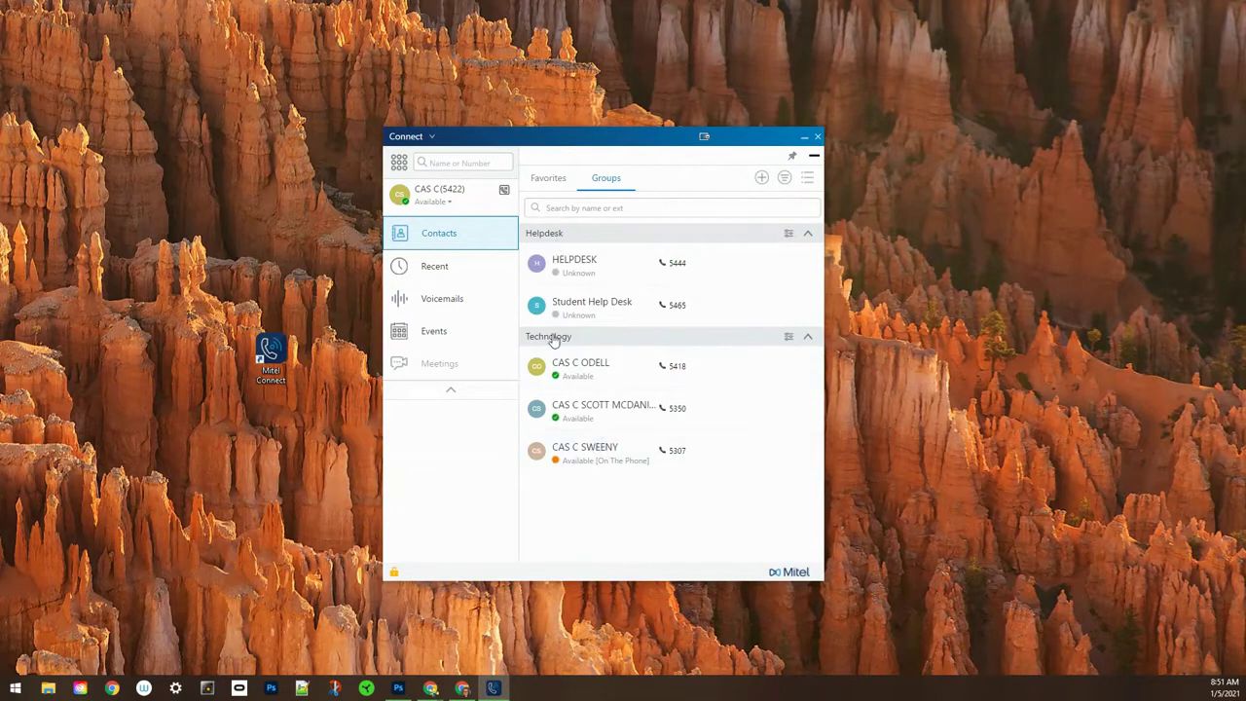
pyautogui.moveTo(551, 339); pyautogui.dragTo(541, 230)
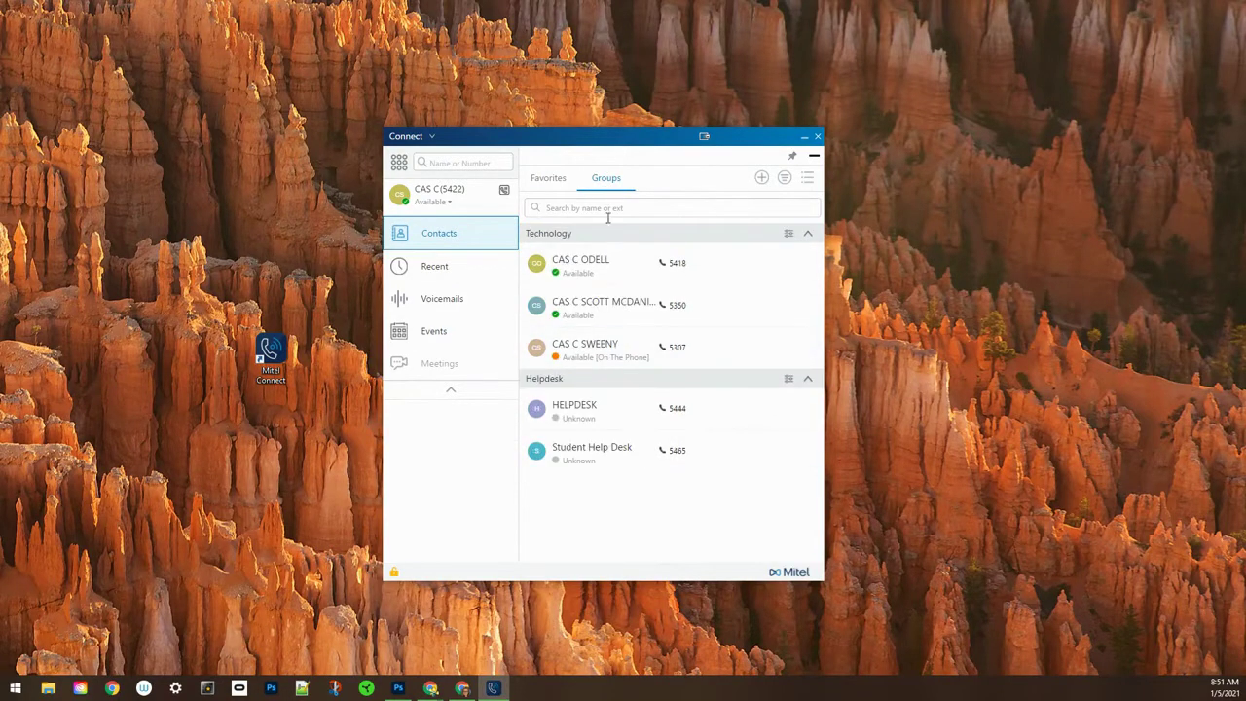
pyautogui.click(763, 179)
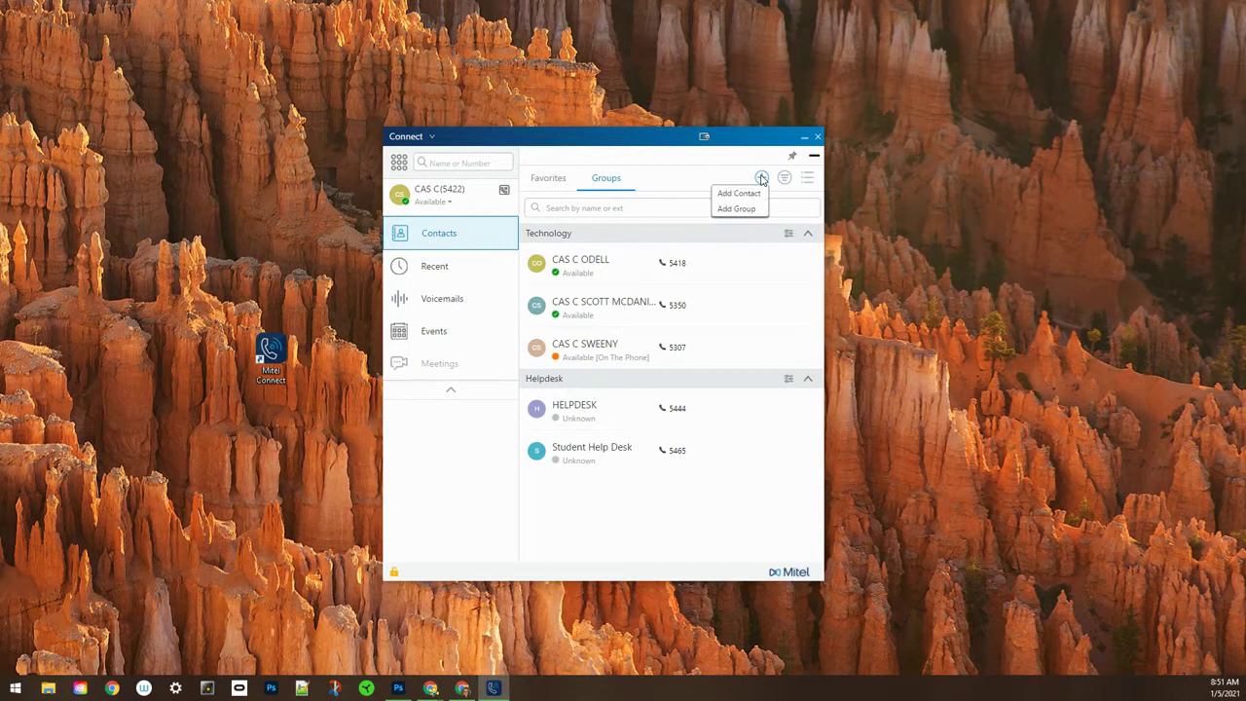
pyautogui.click(737, 209)
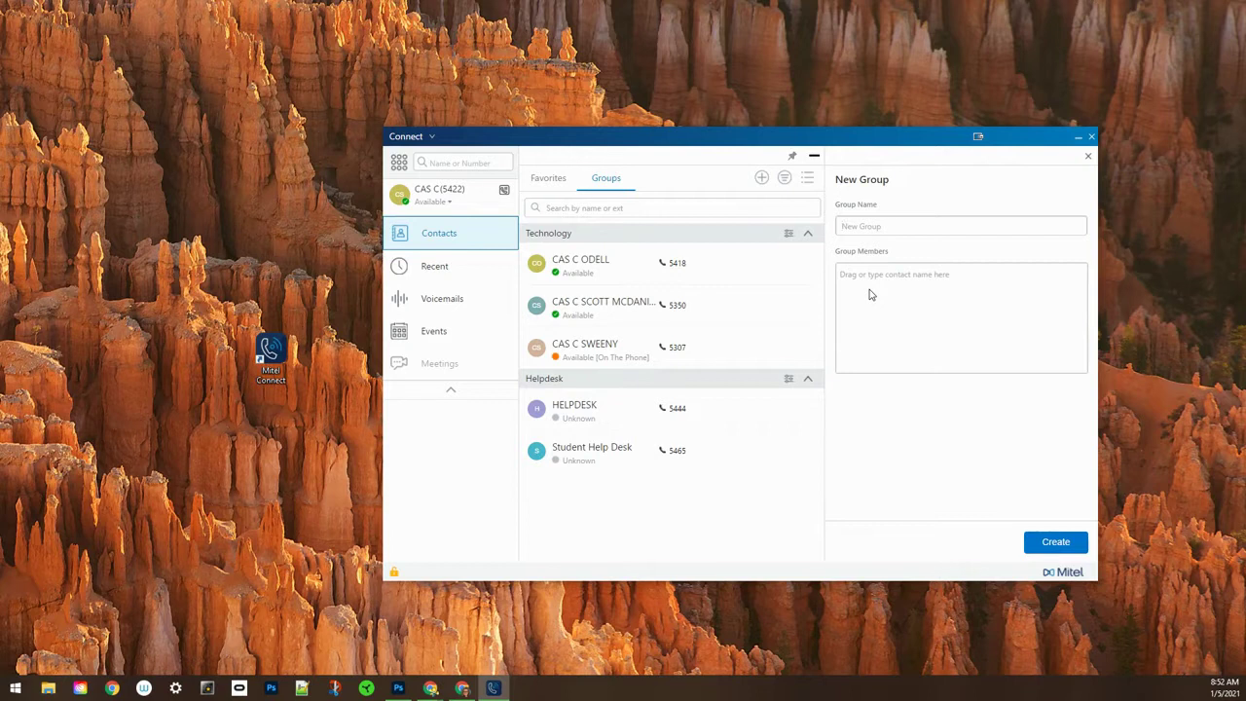
pyautogui.click(1089, 157)
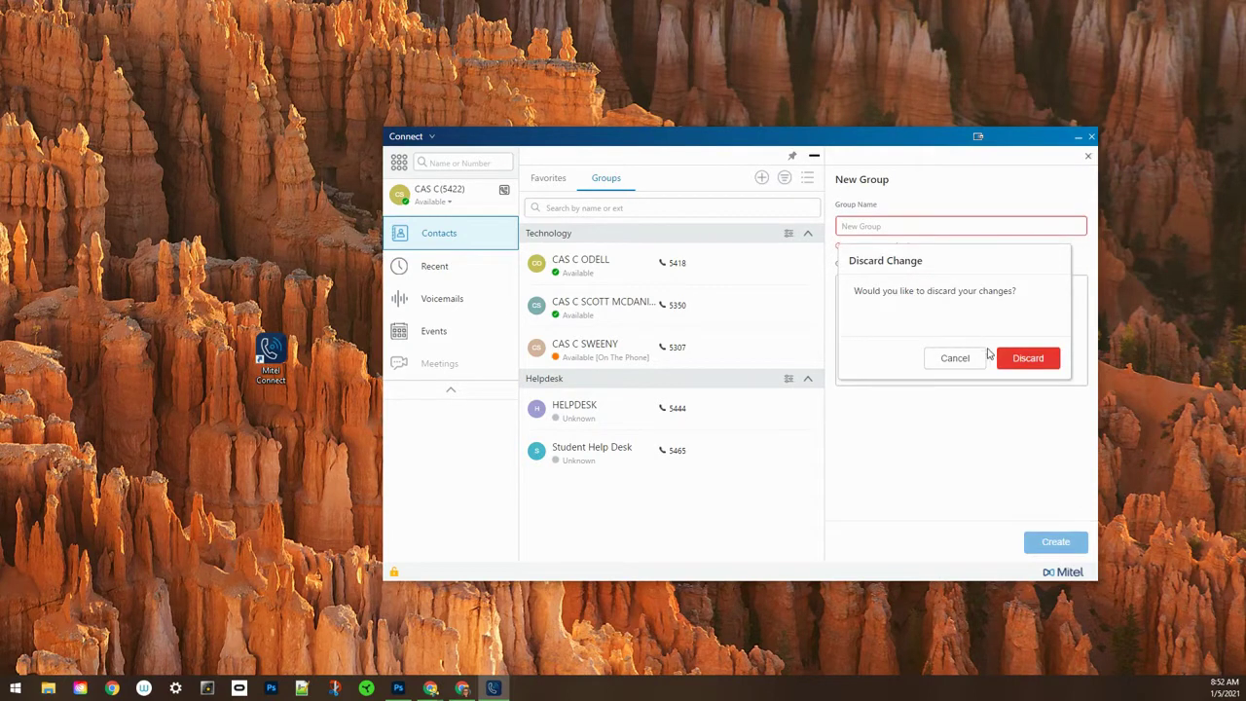
pyautogui.click(1006, 359)
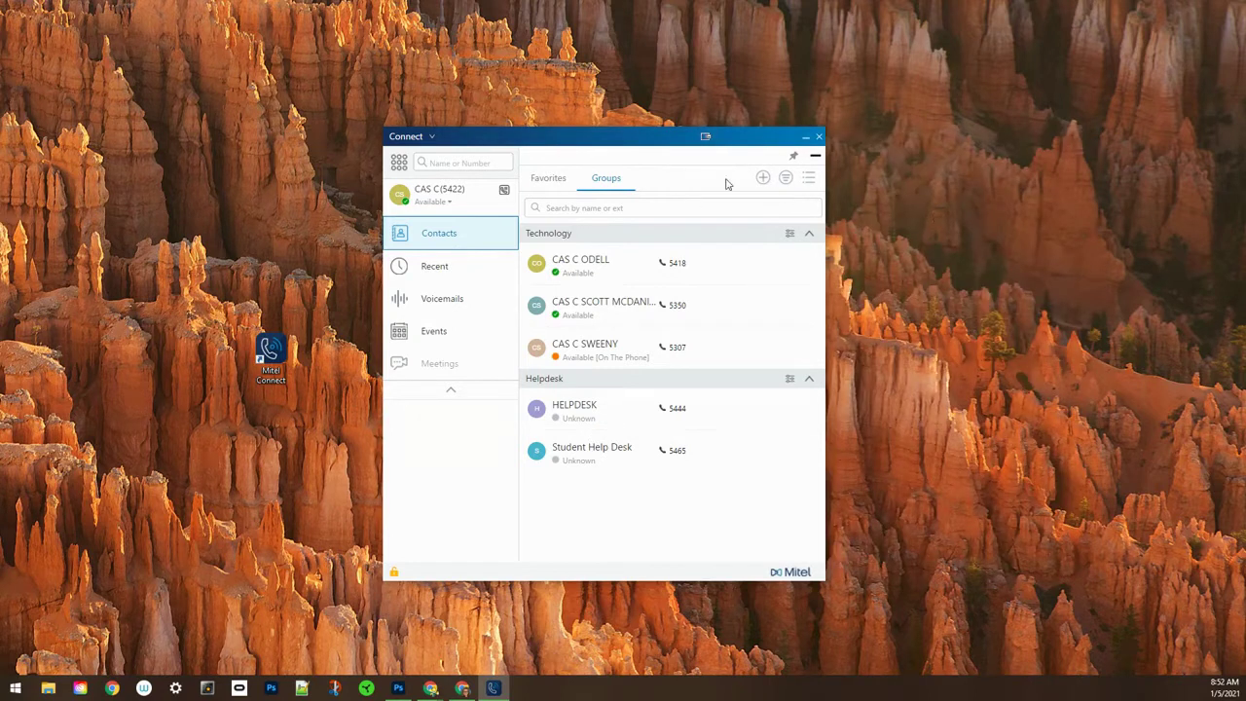
# - Browse the full directory and add CASEE Main Line to the favorites
pyautogui.click(547, 181)
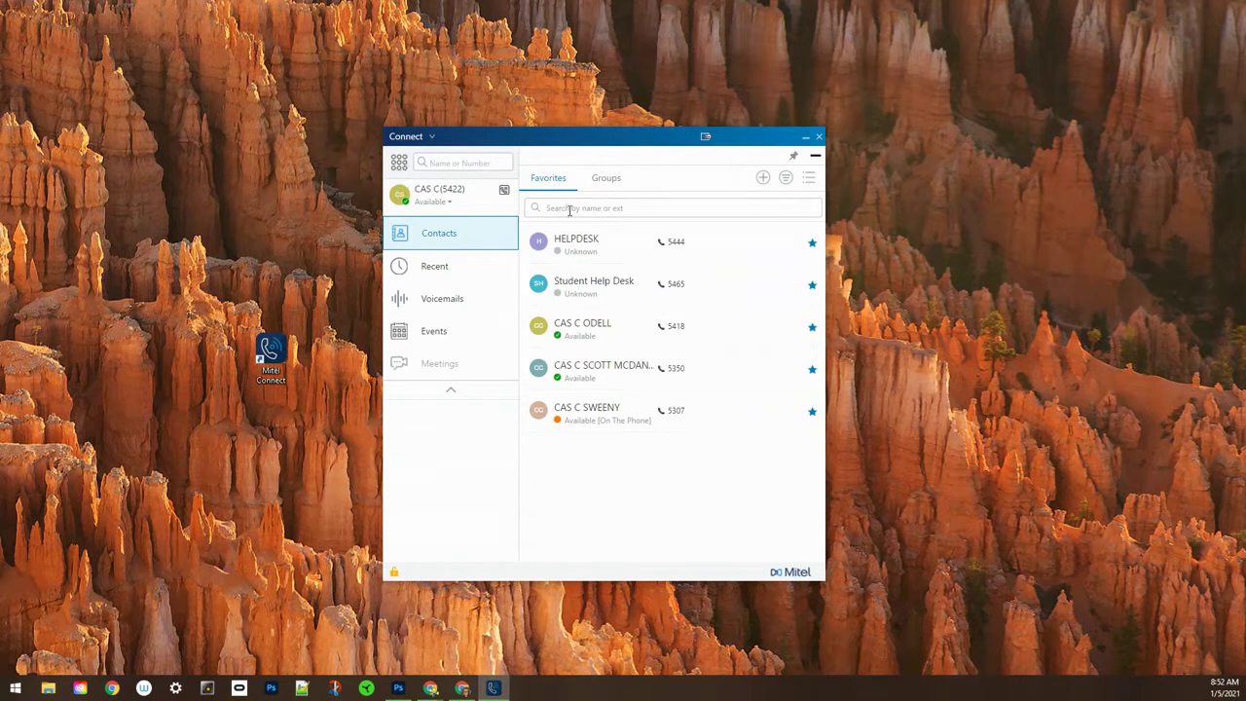
pyautogui.click(398, 166)
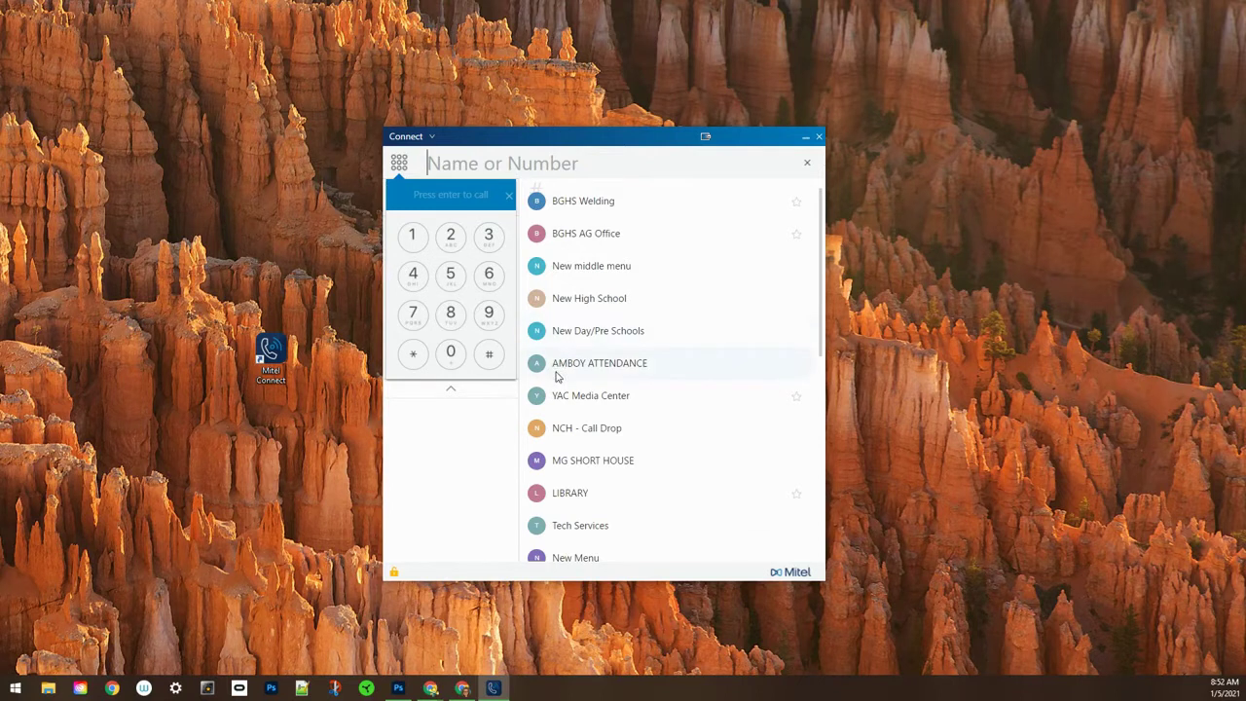
pyautogui.scroll(-5, 604, 426)
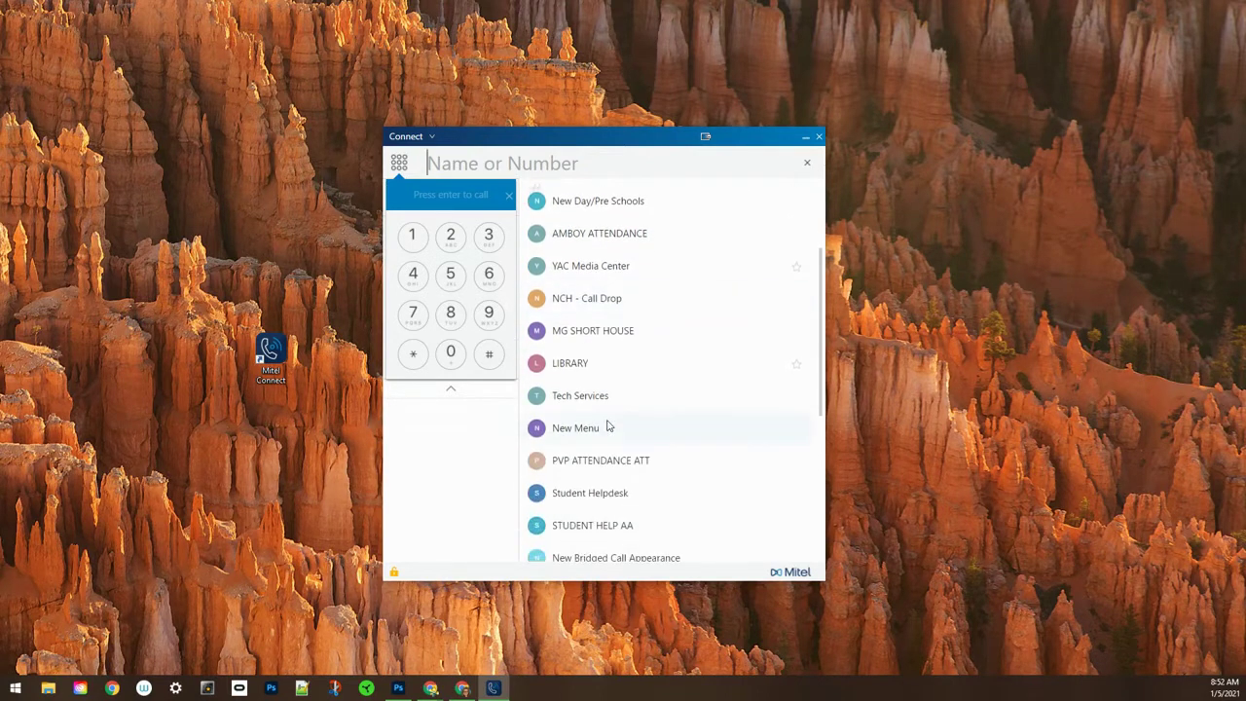
pyautogui.scroll(-4, 607, 426)
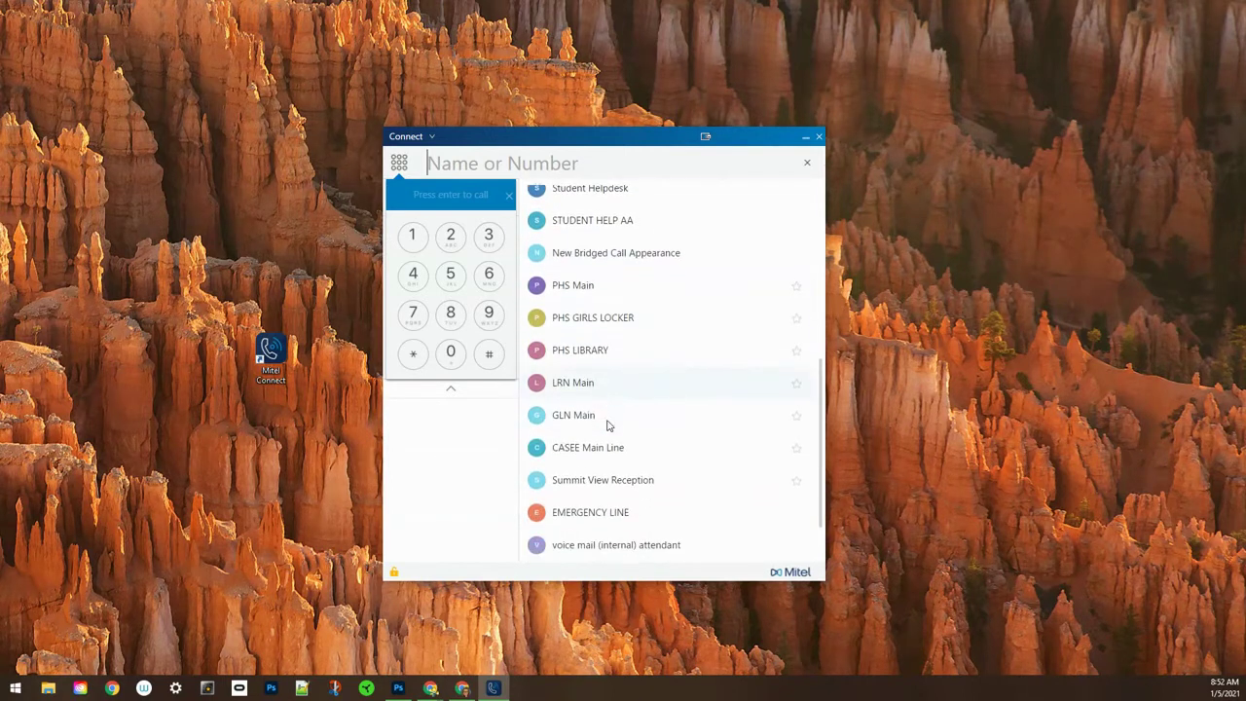
pyautogui.click(797, 450)
# - Search the directory for "cas", add the fourth matching contact to the favorites, and close the search
pyautogui.write('cas')
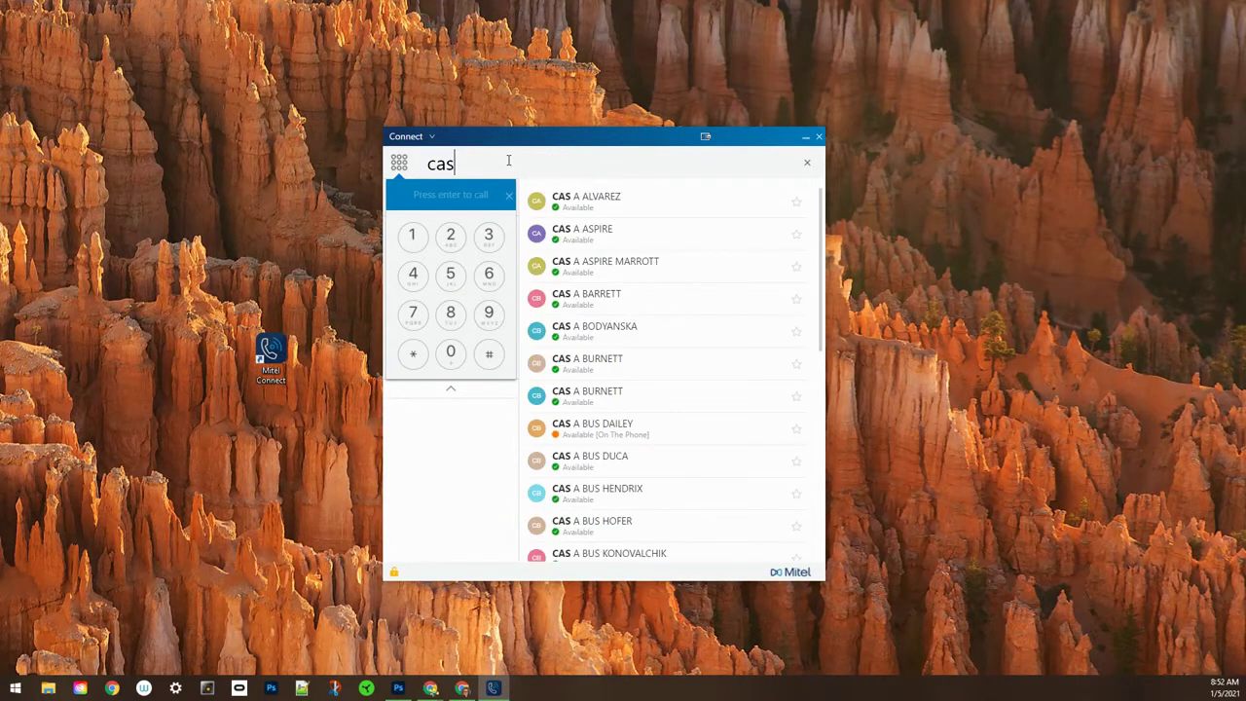
pyautogui.click(796, 301)
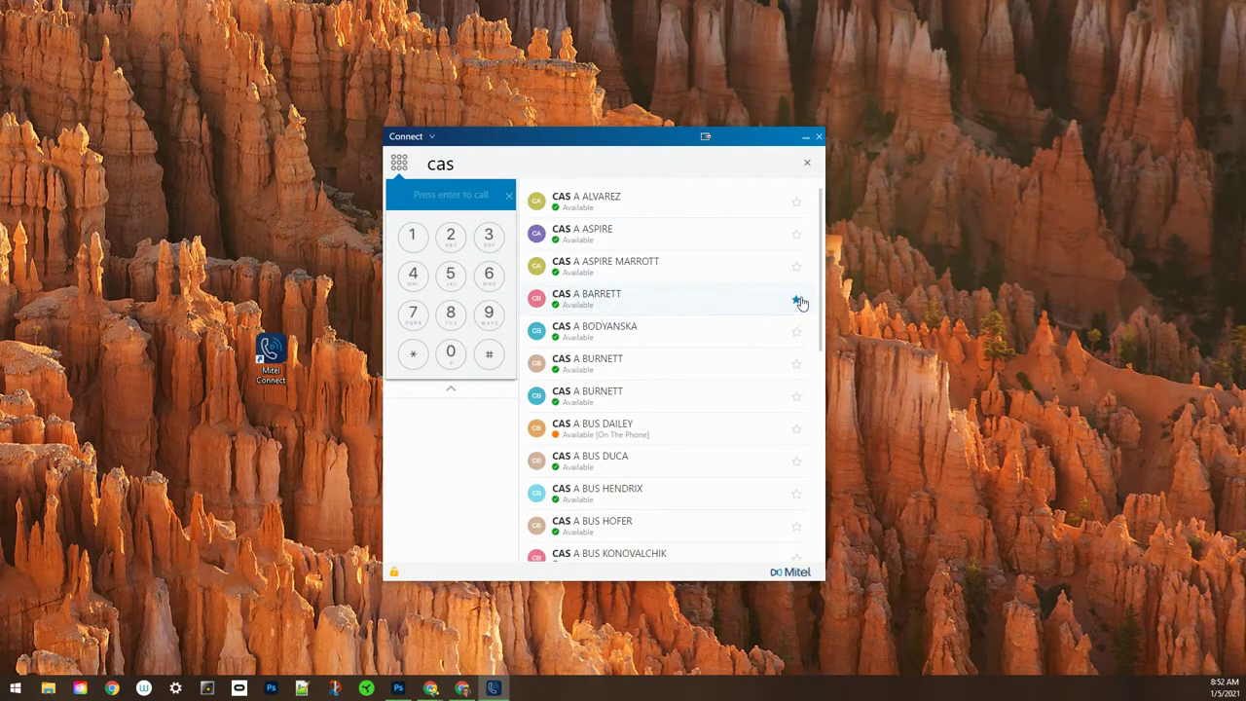
pyautogui.click(806, 165)
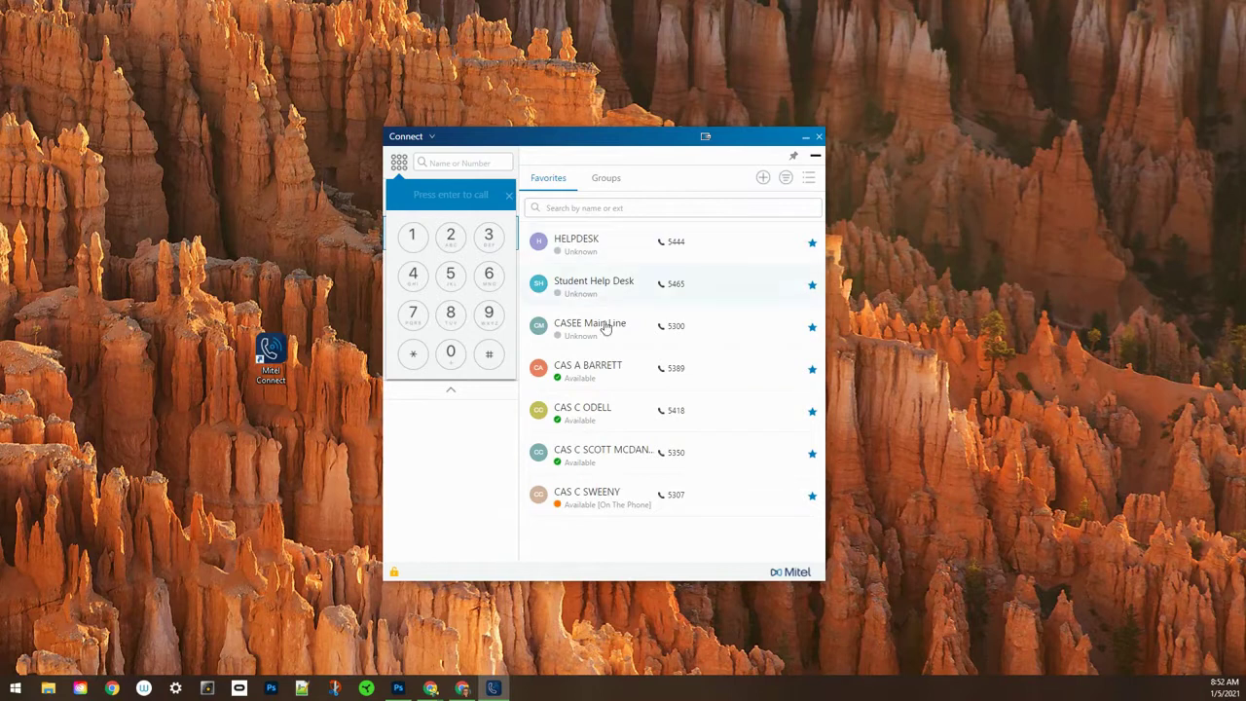
# - Remove CASEE Main Line from the favorites and return from the dial pad to the contacts
pyautogui.click(812, 327)
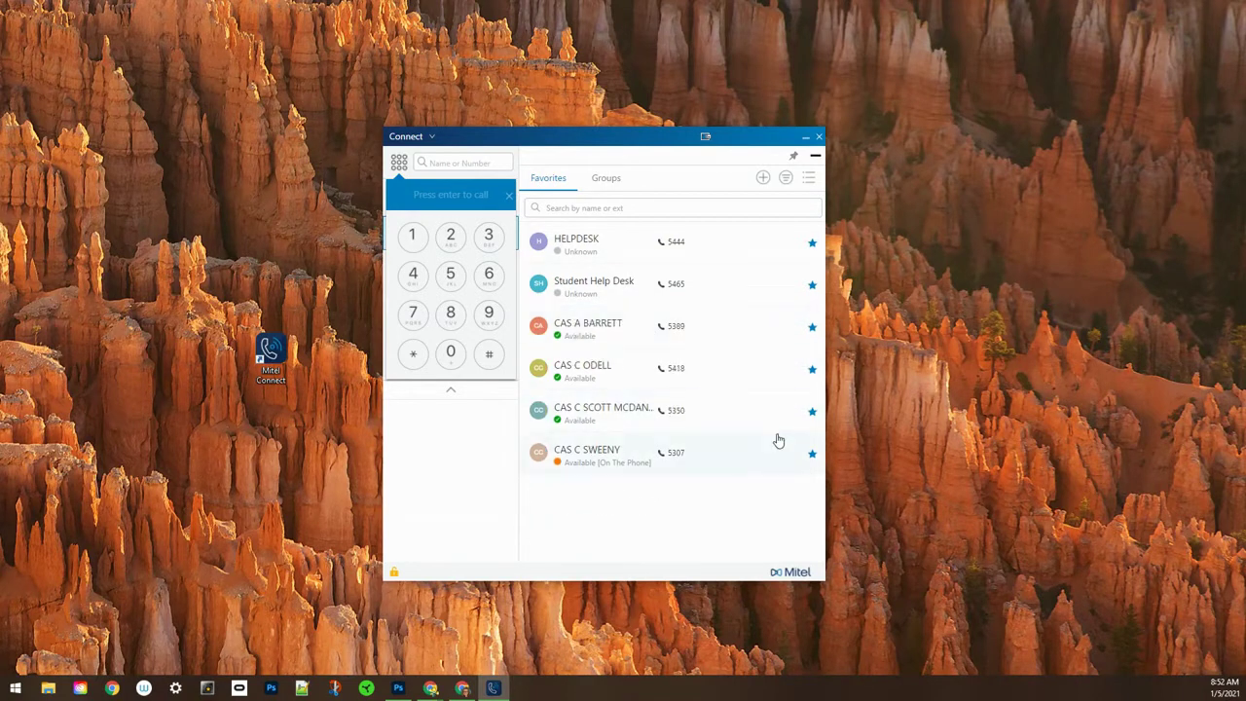
pyautogui.click(399, 163)
pyautogui.click(436, 232)
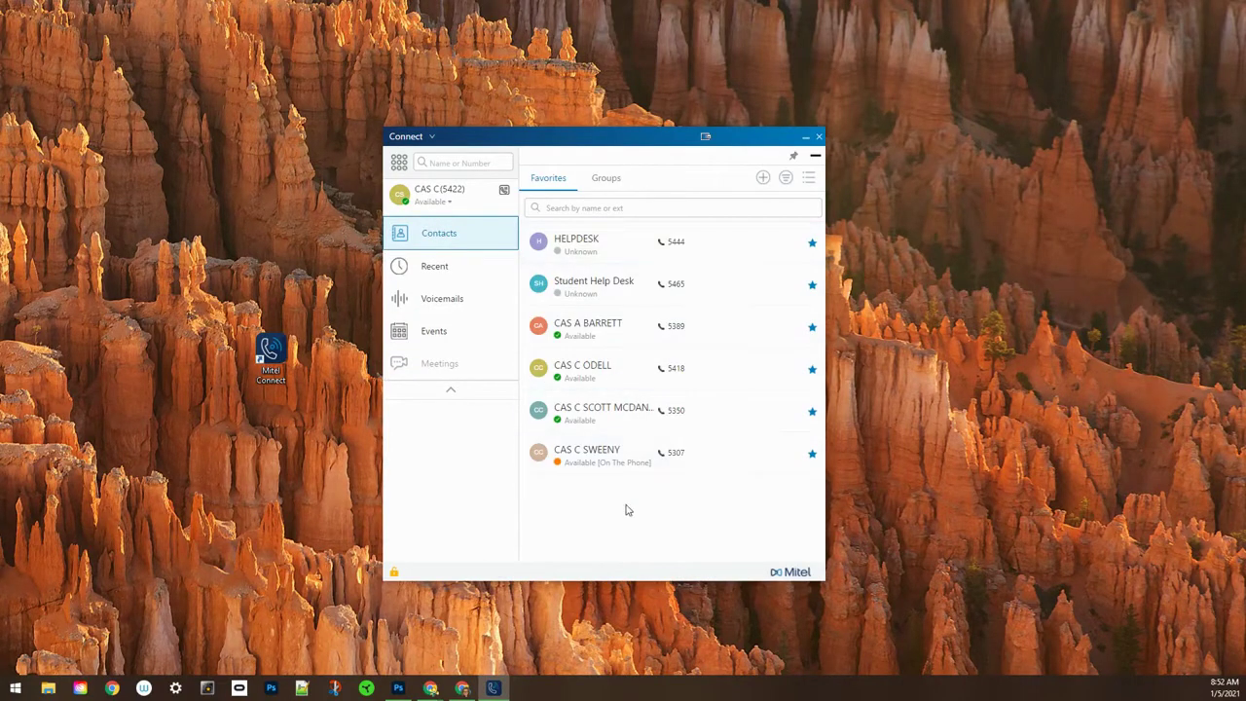
# - Check the contact groups, and turn on Alert When Available for the last contact in Favorites
pyautogui.click(592, 179)
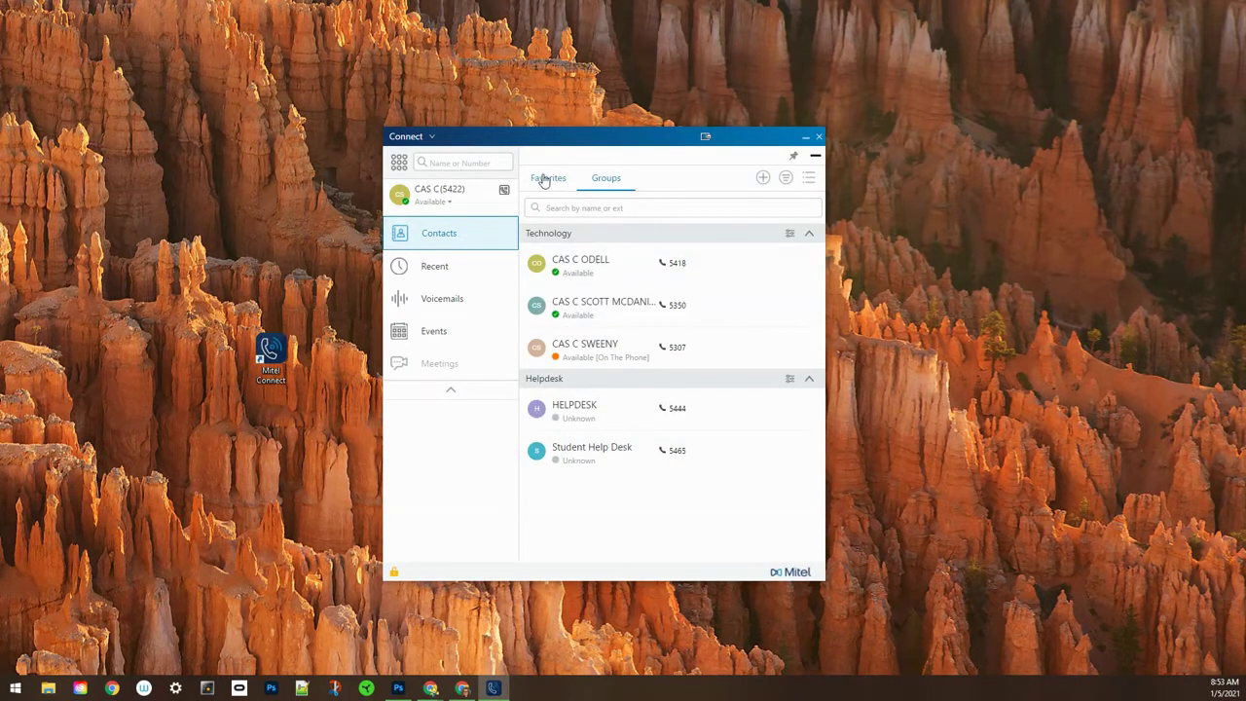
pyautogui.click(545, 182)
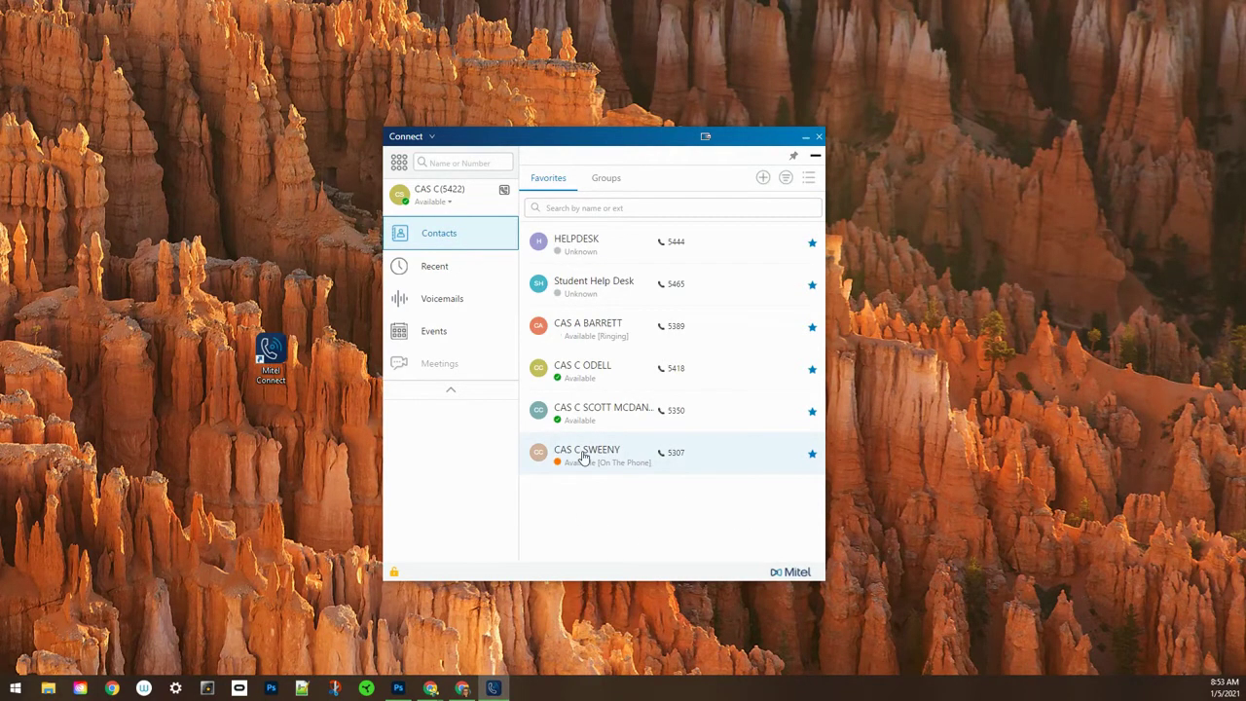
pyautogui.click(584, 457)
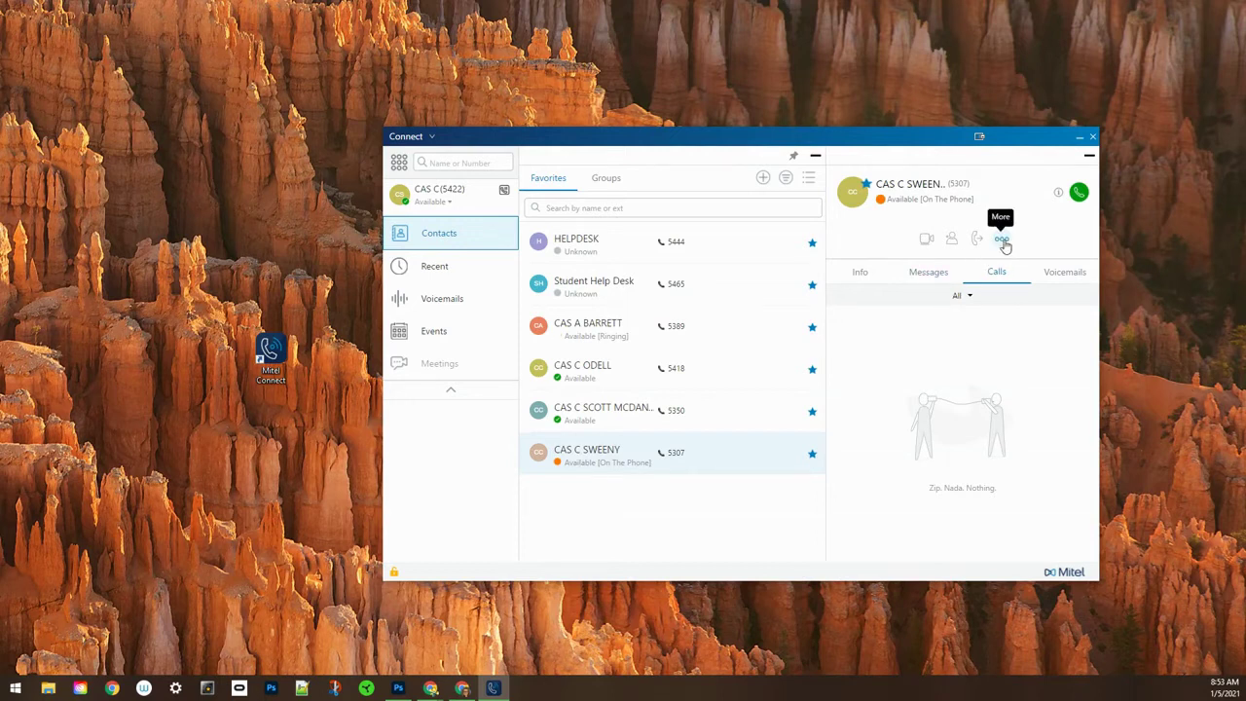
pyautogui.click(1002, 241)
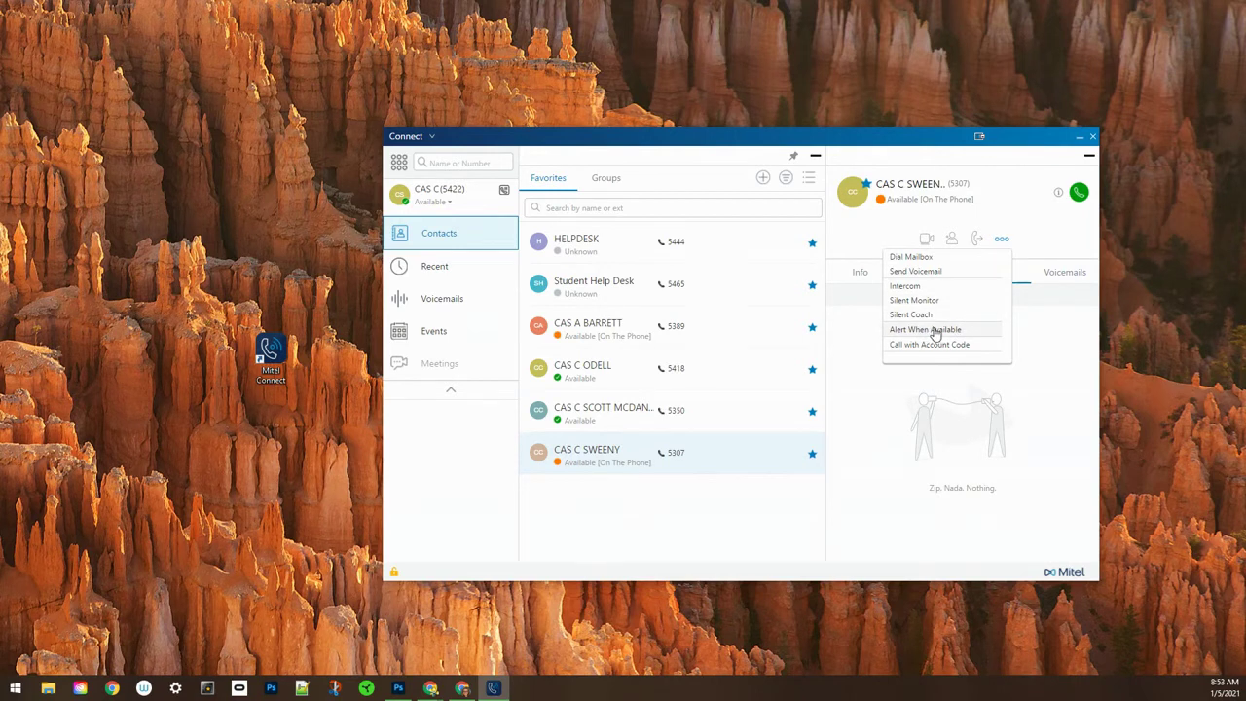
pyautogui.click(935, 331)
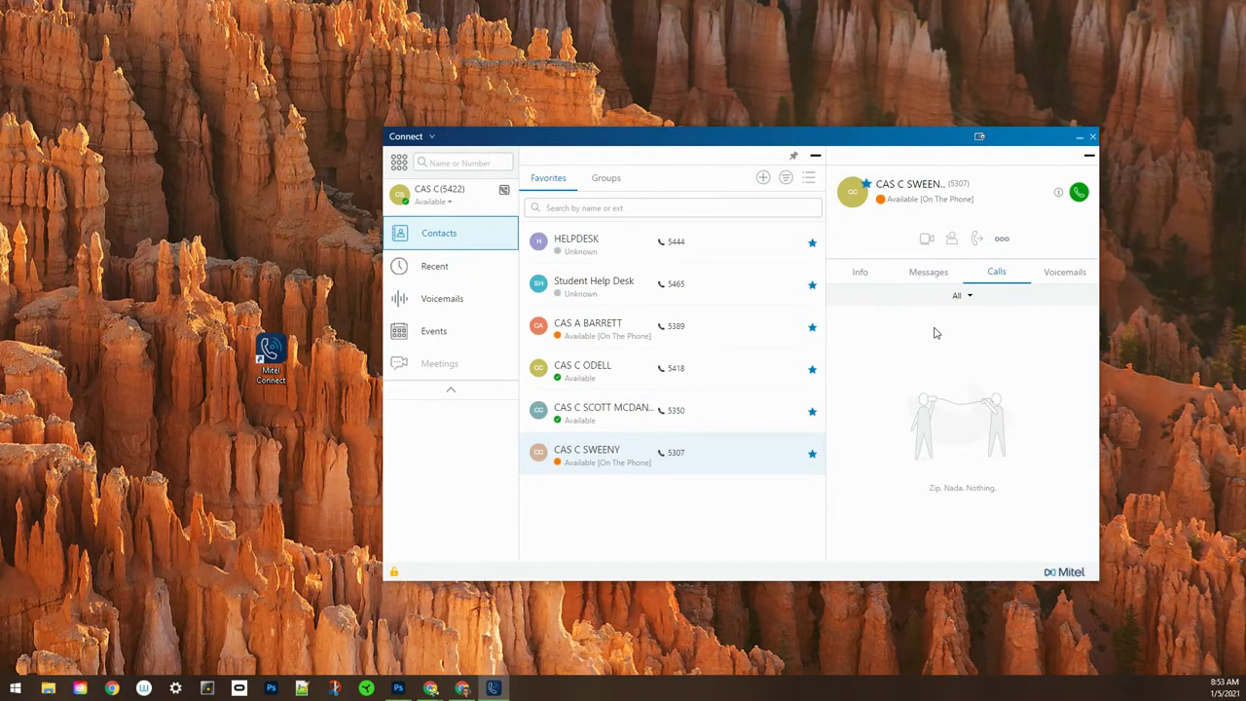
# - Turn off Alert When Available for the selected contact and close the contact's details
pyautogui.click(1002, 238)
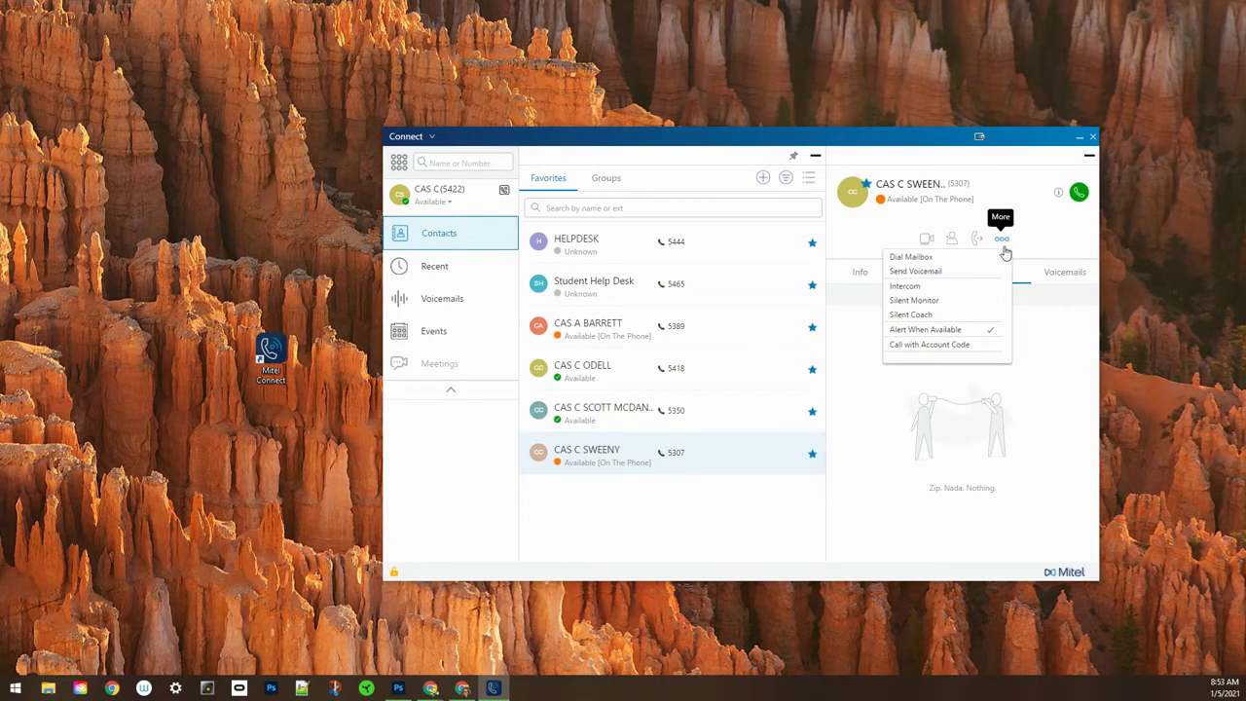
pyautogui.click(948, 333)
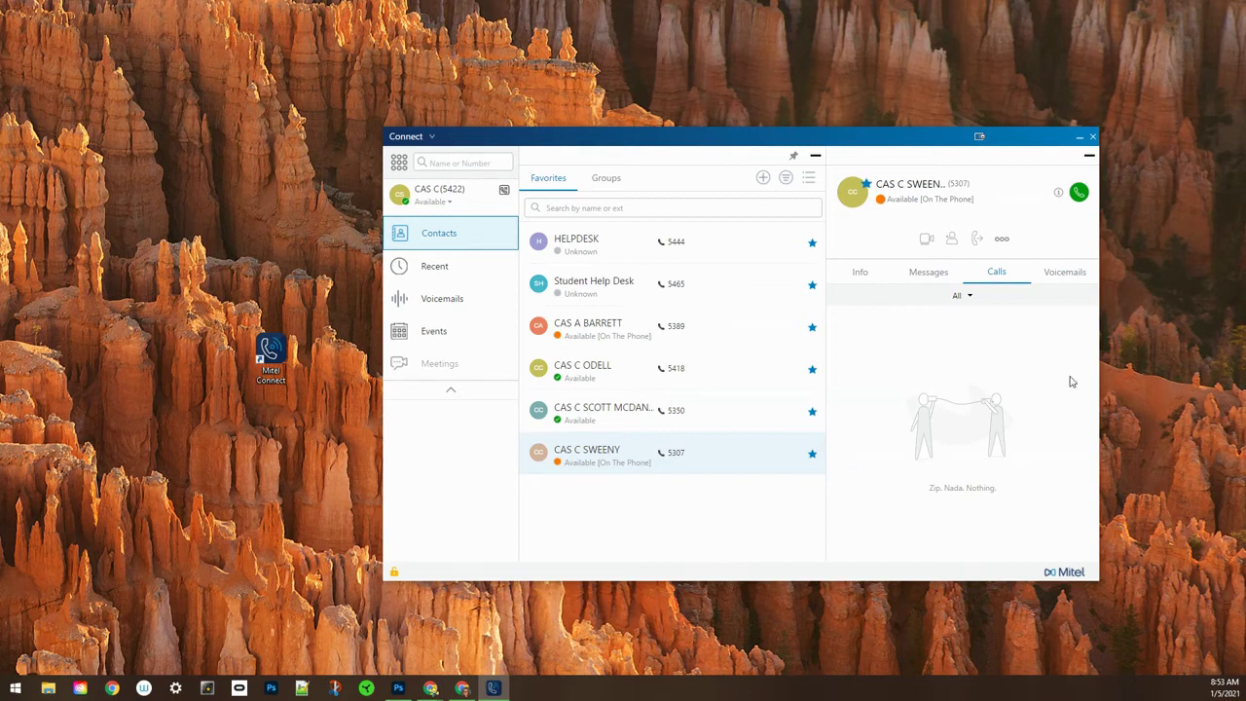
pyautogui.click(1090, 158)
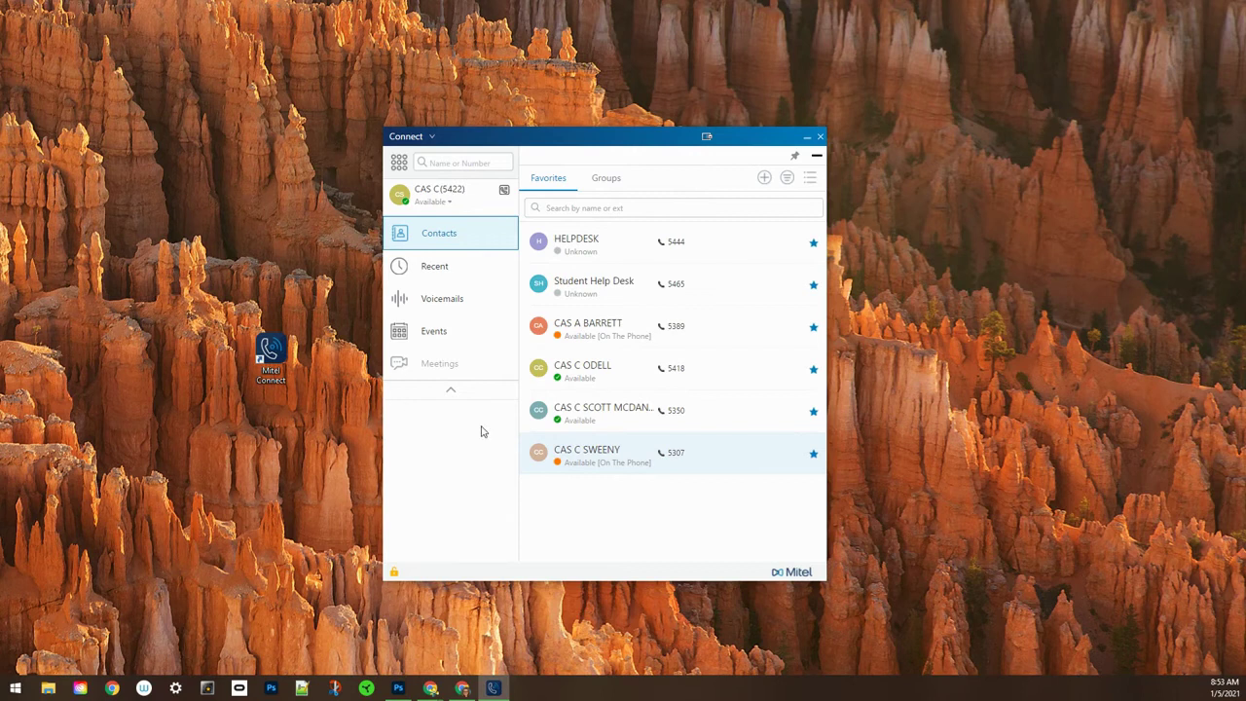